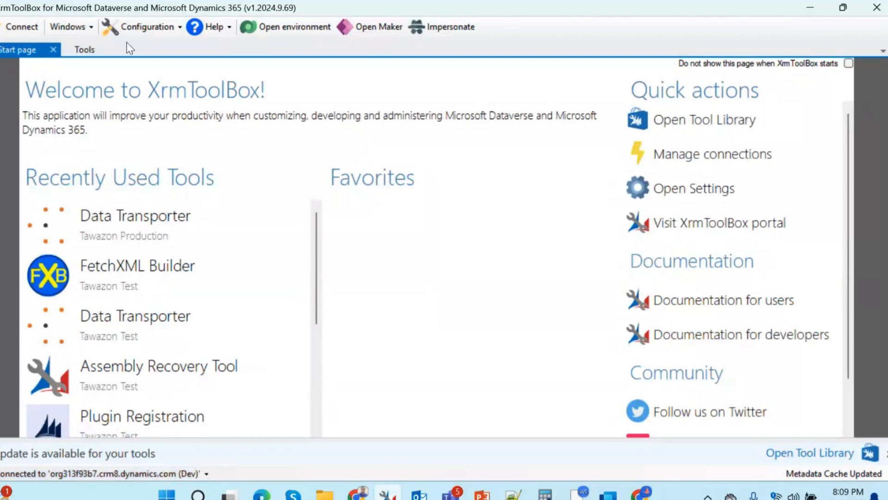
Step: Open the Tool Library from the tools list and apply the last-used filters
click(84, 49)
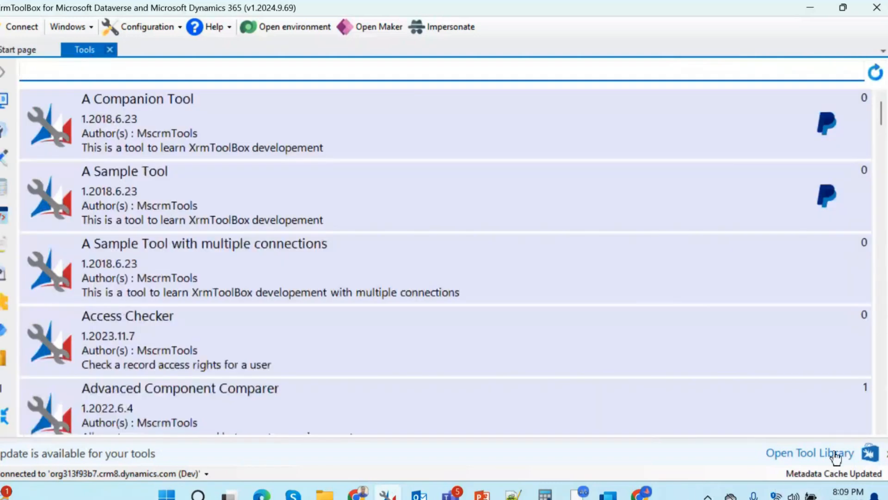
click(876, 457)
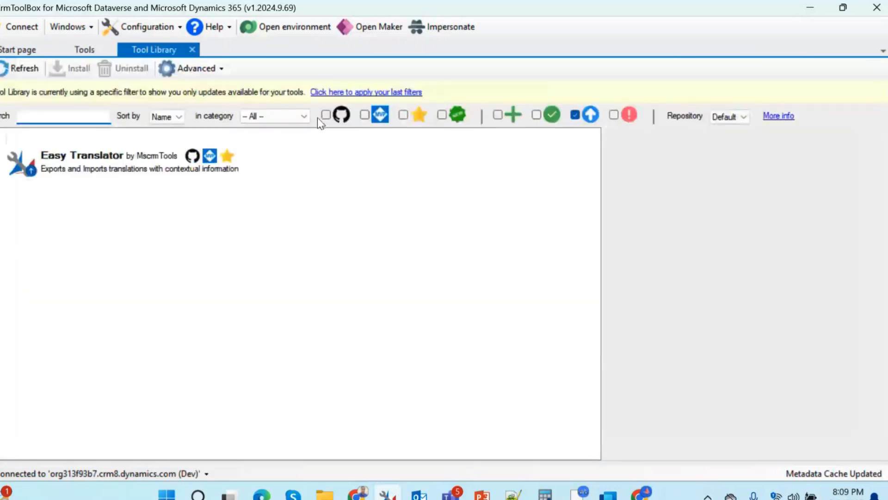
click(357, 93)
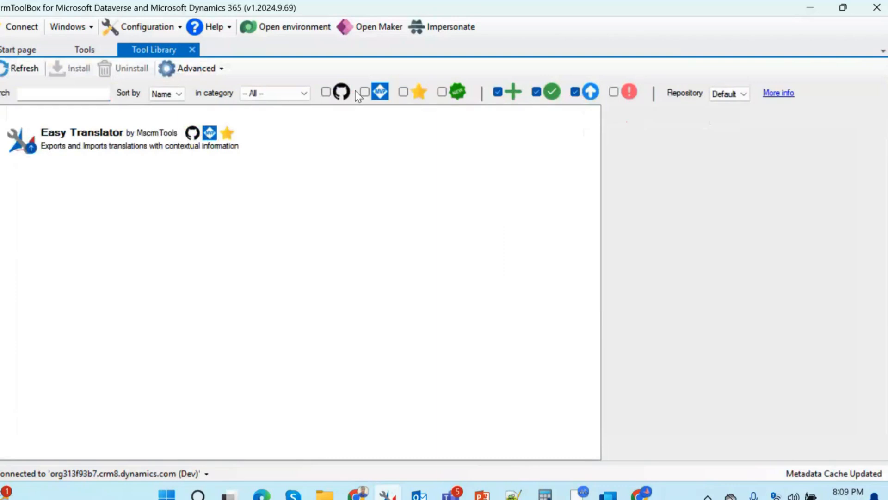
Step: Search the Tool Library for Model-Driven Apps Copier and select it
click(39, 93)
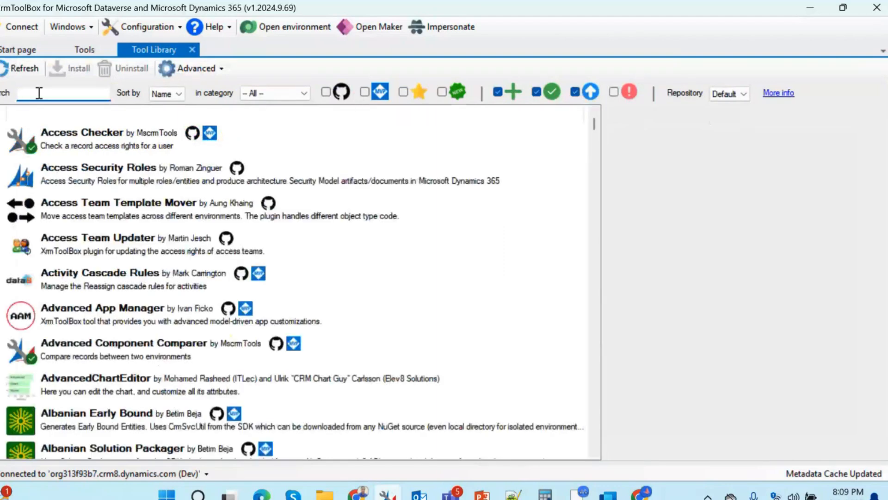
text(Model-Driven Apps Copie)
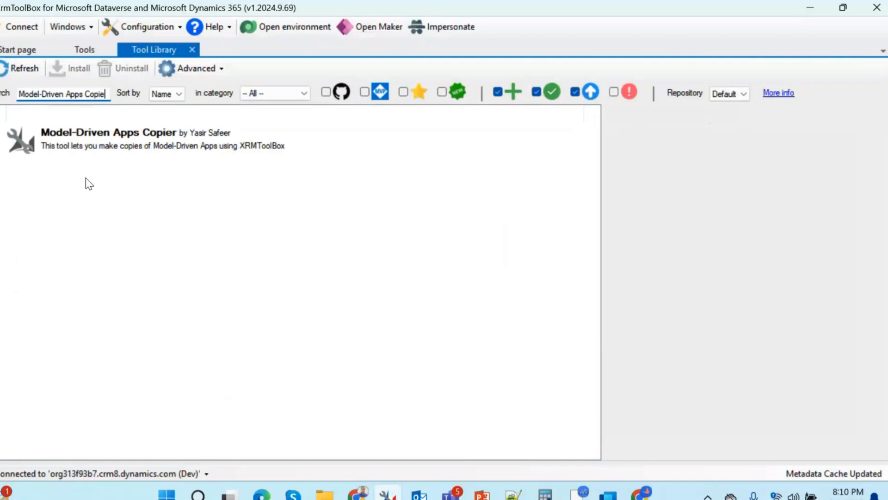
click(1, 148)
click(106, 138)
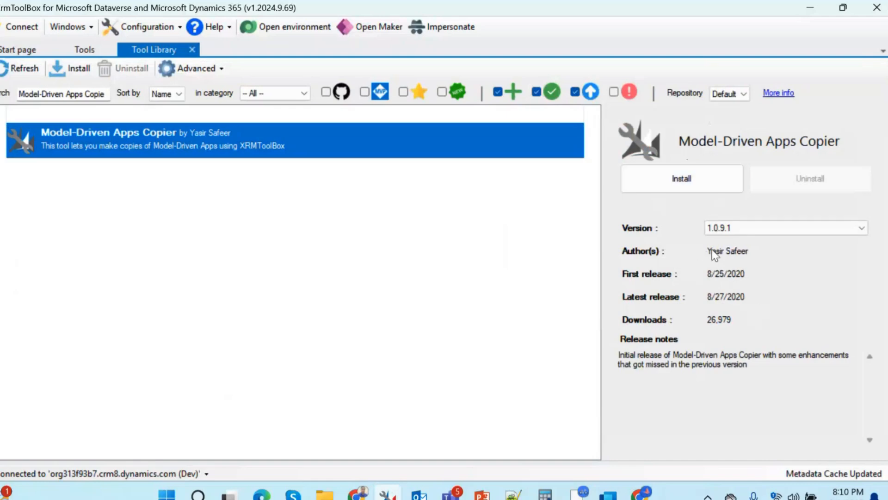
Step: Install Model-Driven Apps Copier, accepting its licence terms, and close the installation dialog
click(689, 177)
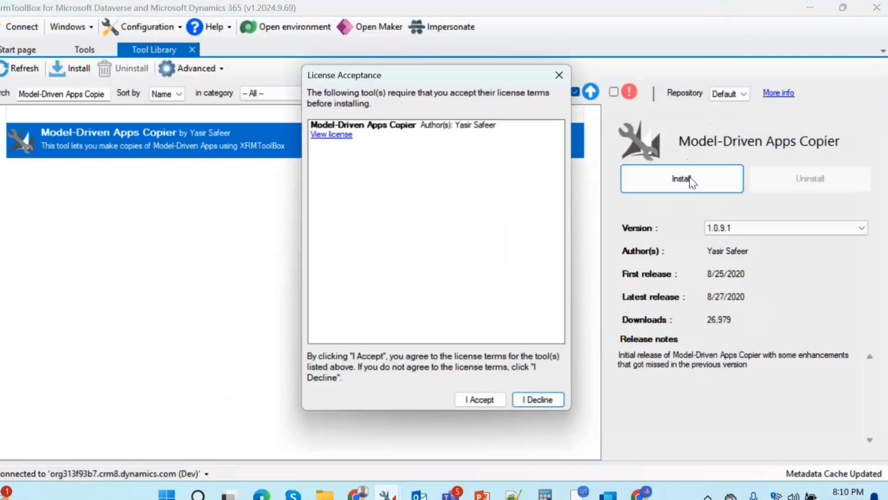
click(487, 401)
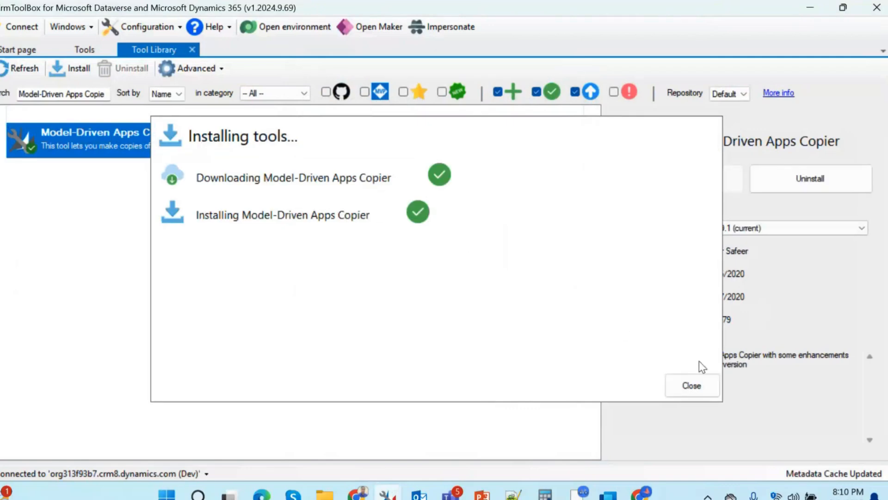
click(711, 397)
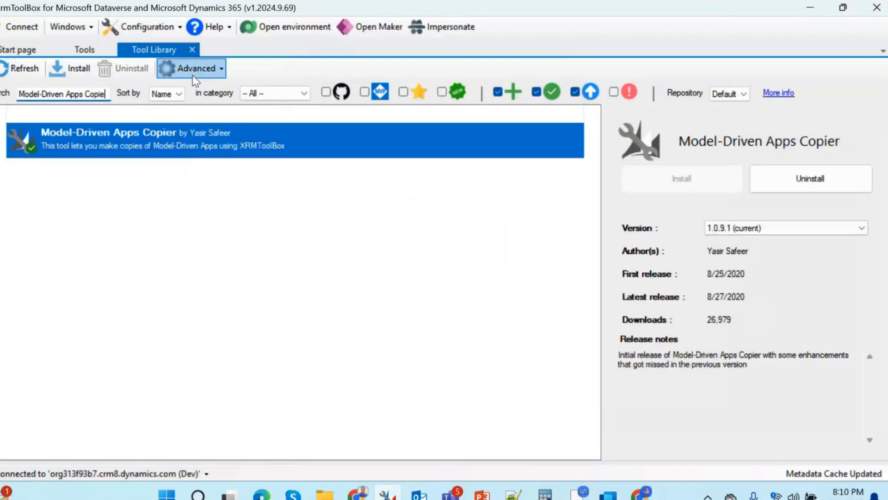
Step: Close the Tool Library, search the tools list for Model-Driven Apps Copier and open it
click(192, 50)
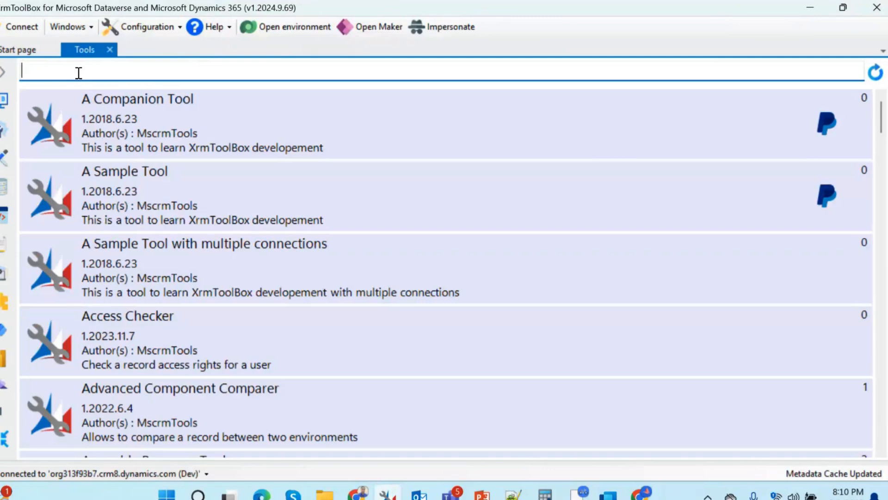
text(Model-Driven Apps Copie)
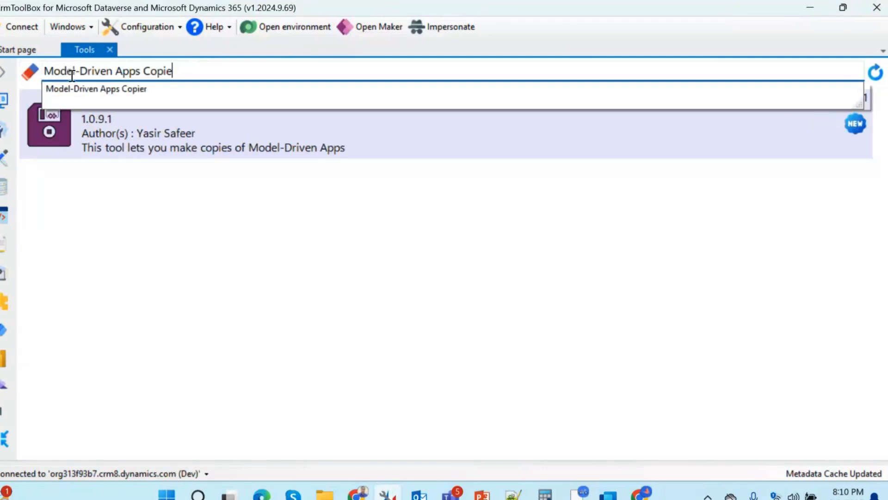
click(349, 284)
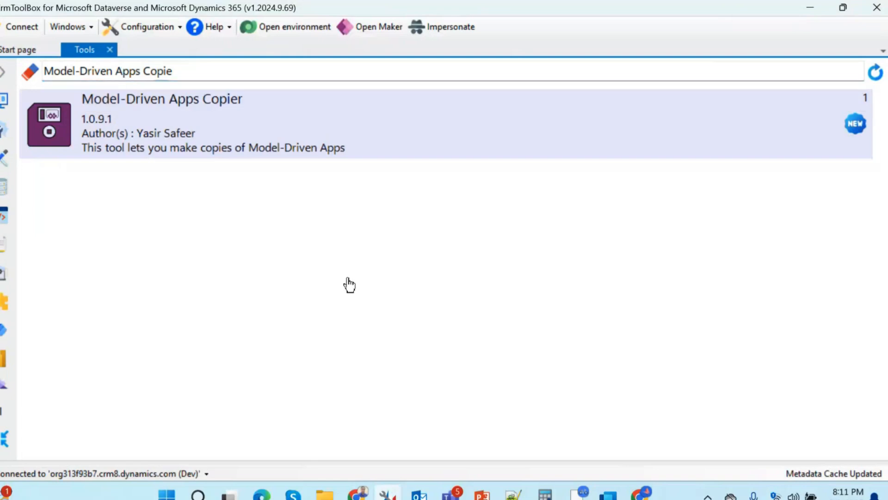
click(286, 137)
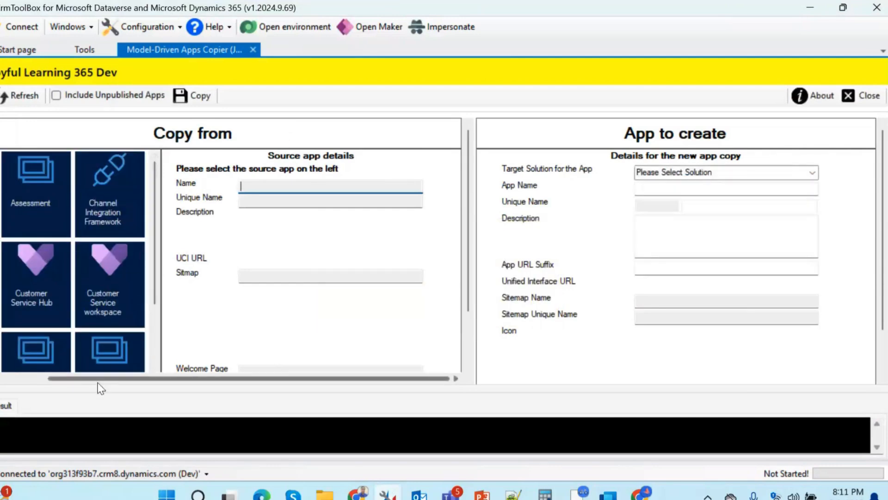
Step: Scroll through the available apps and select Sales Hub as the source app to copy from
drag(99, 380, 17, 376)
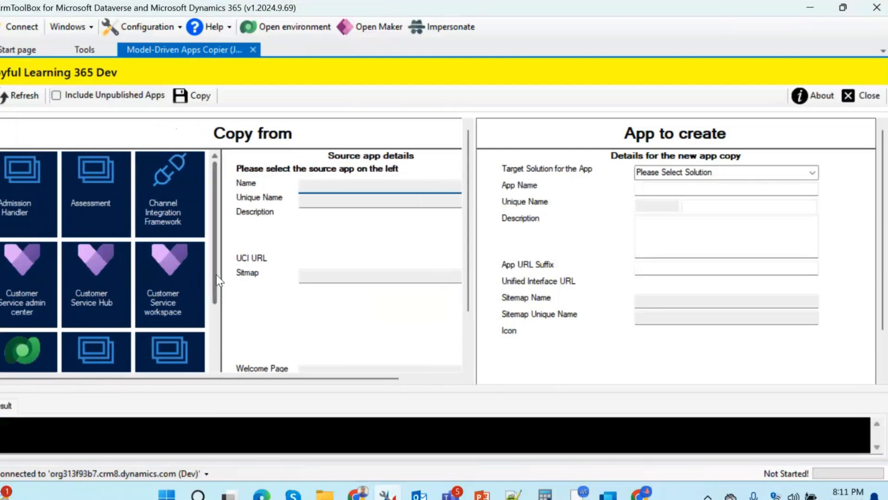
drag(216, 273, 236, 398)
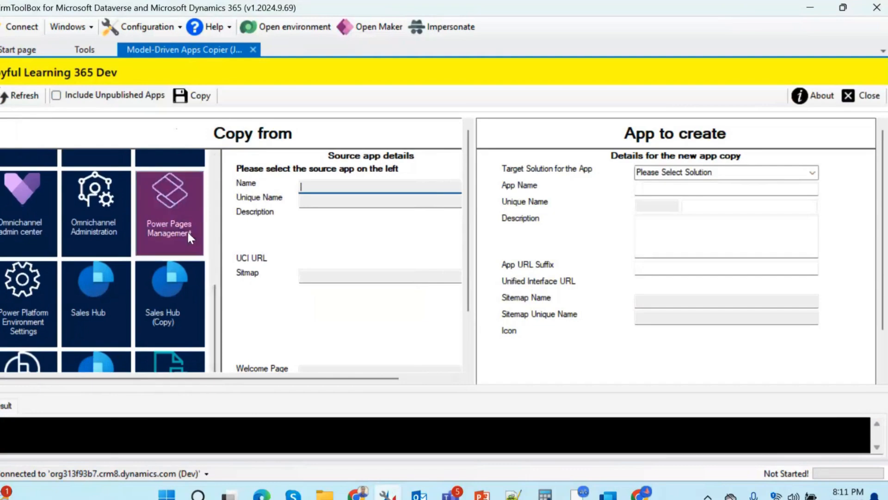
drag(214, 318, 154, 370)
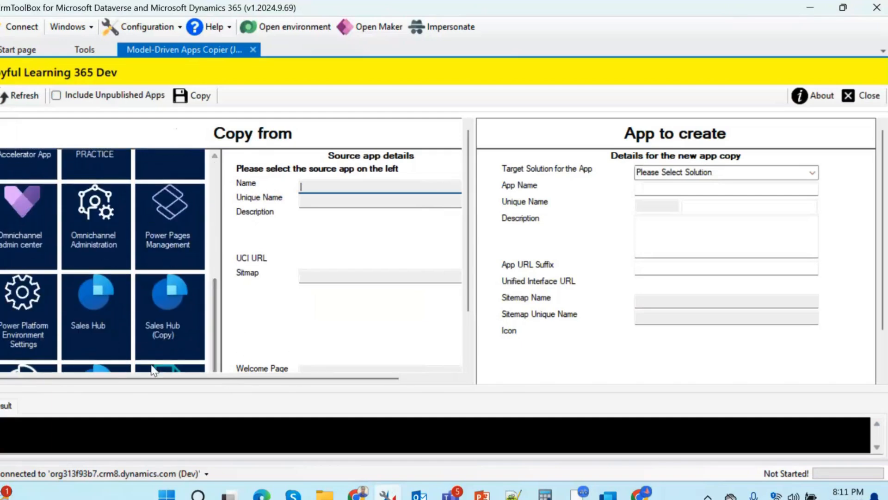
click(116, 337)
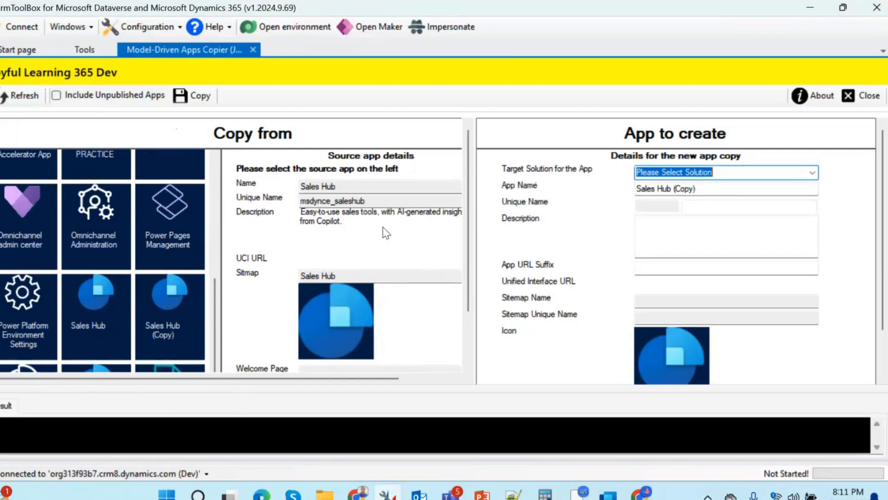
click(108, 336)
Step: Set the target solution for the new app to Test
click(813, 173)
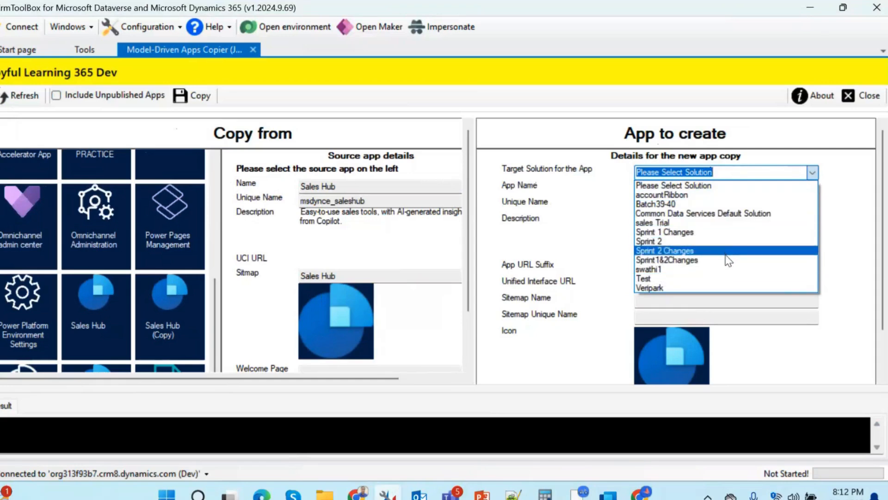
click(704, 279)
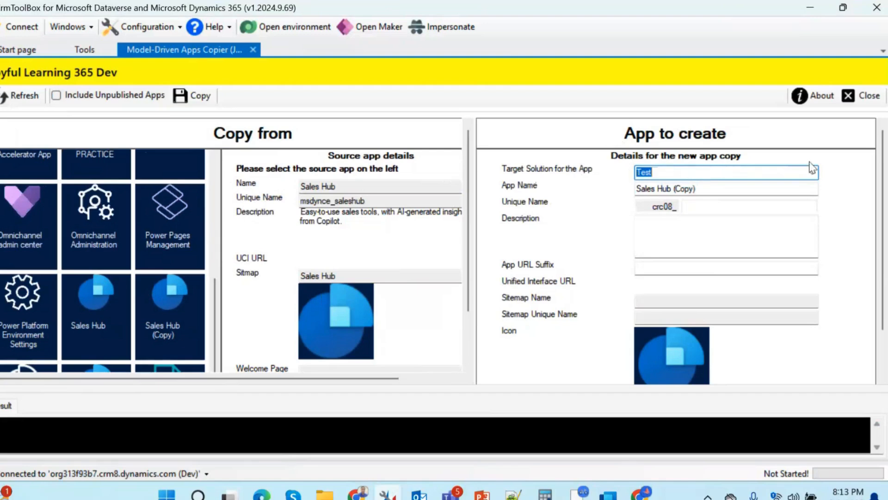
click(813, 175)
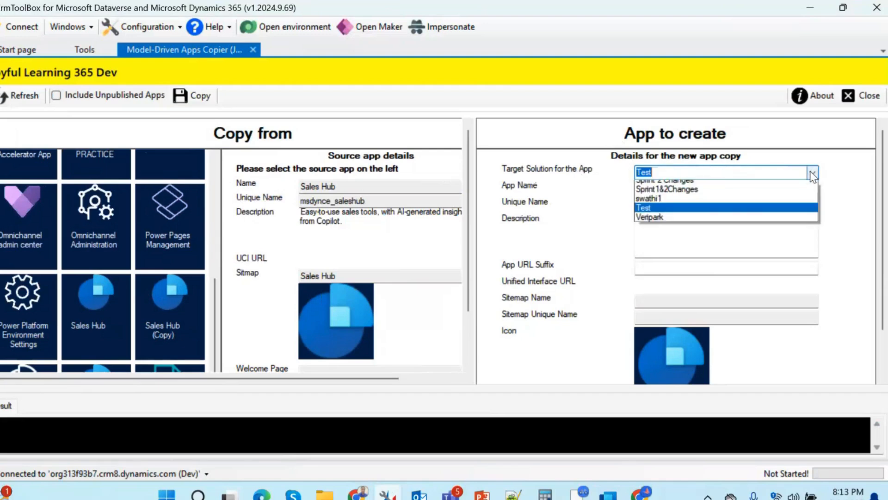
click(586, 197)
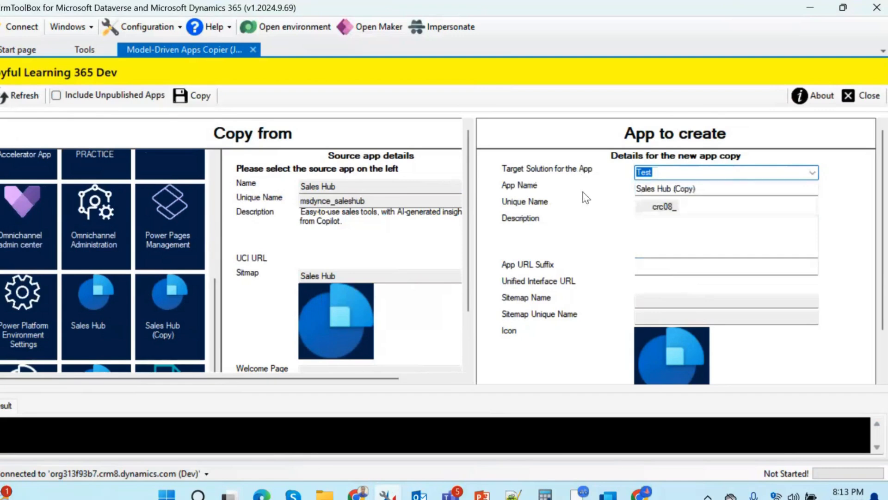
Step: Rename the new app as Sales Hub for Dubai
click(743, 188)
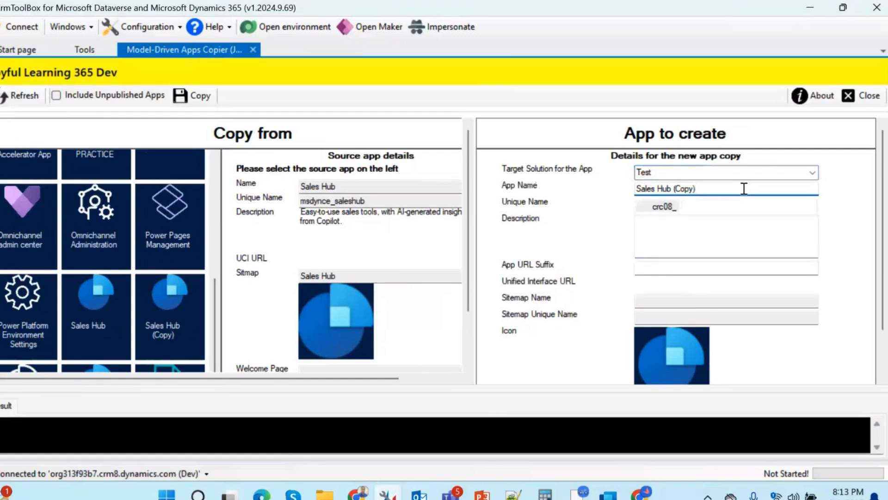
key(BackSpace)
key(BackSpace)
key(BackSpace)
key(BackSpace)
key(BackSpace)
key(BackSpace)
key(BackSpace)
text(for Dubai)
drag(671, 189, 693, 221)
key(Left)
click(692, 222)
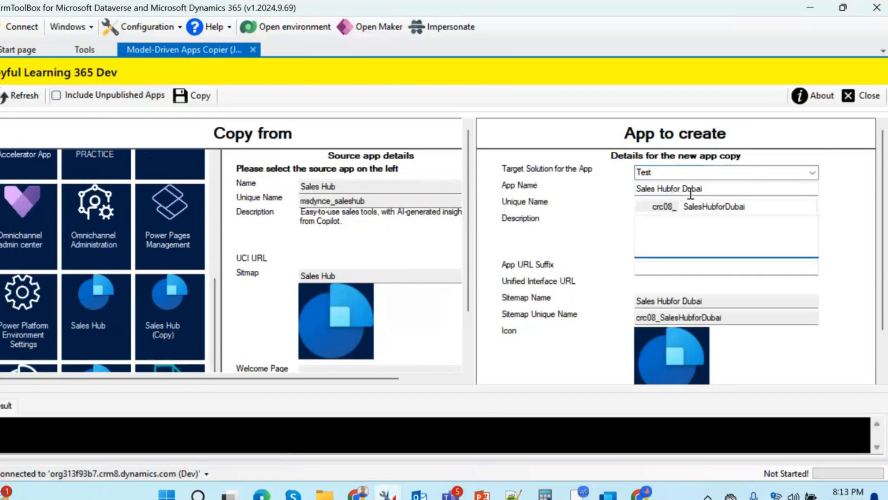
click(672, 188)
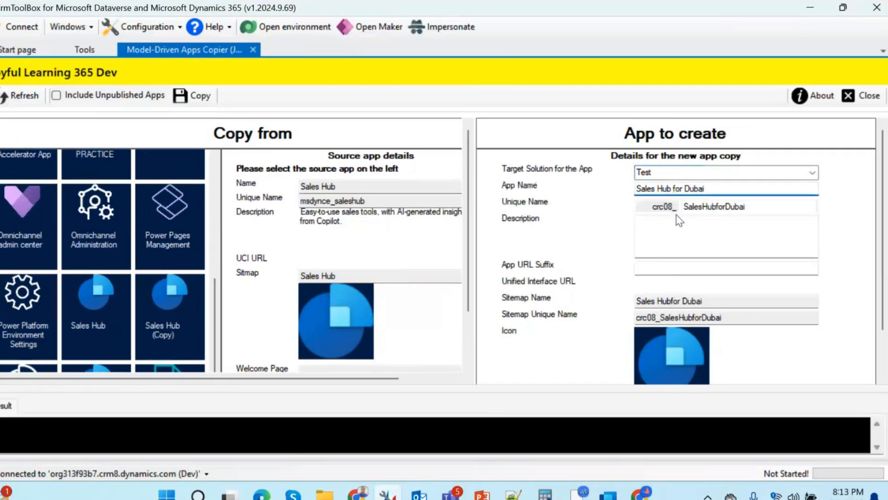
Step: Copy the app name into the new app's Description field
click(692, 245)
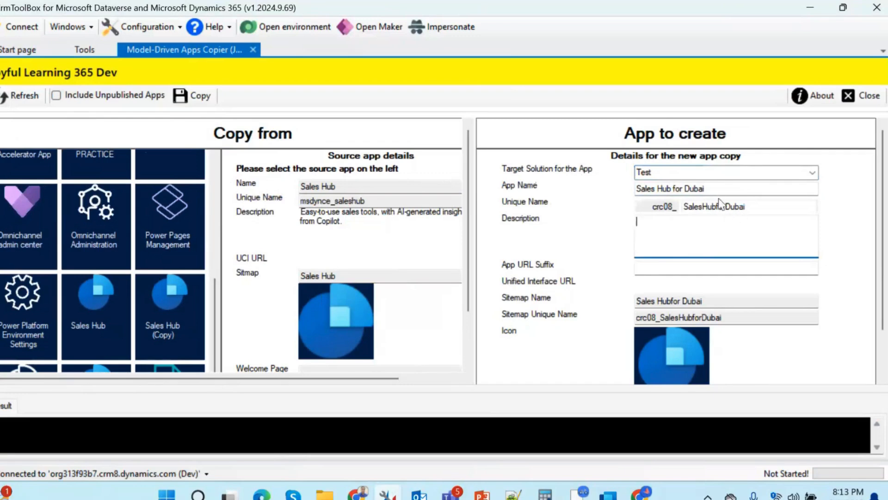
drag(706, 189, 638, 188)
key(ctrl+c)
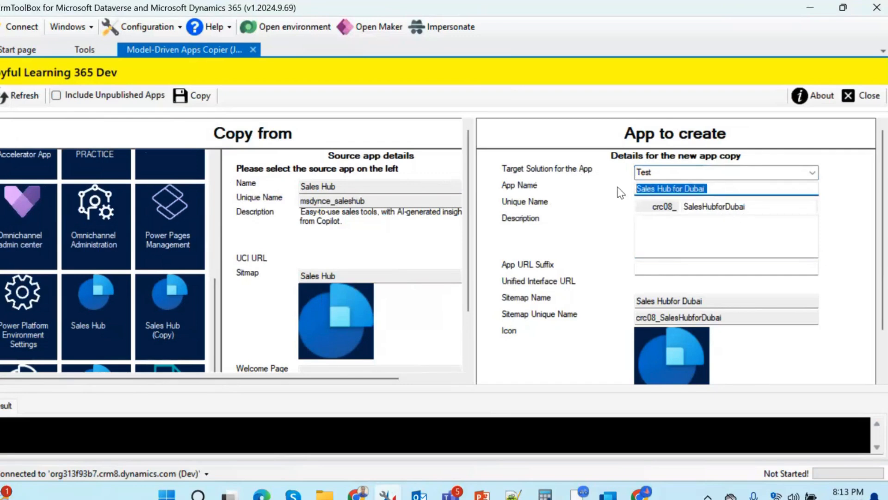
click(676, 240)
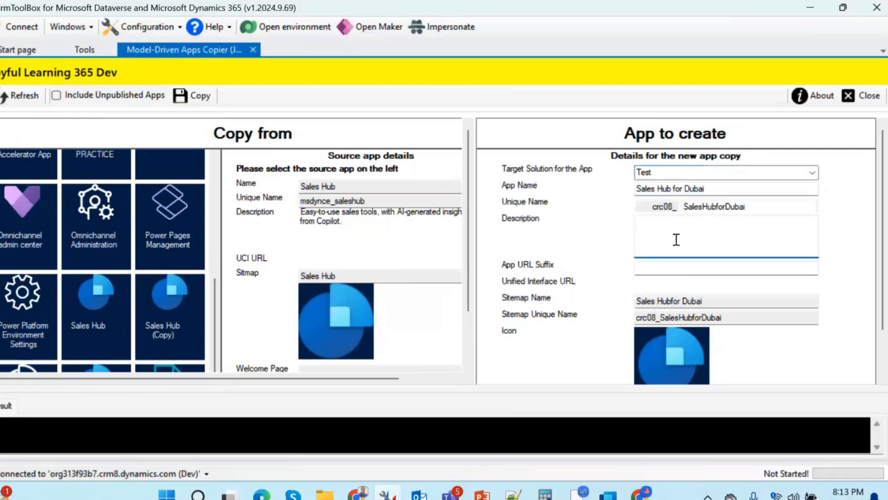
key(ctrl+v)
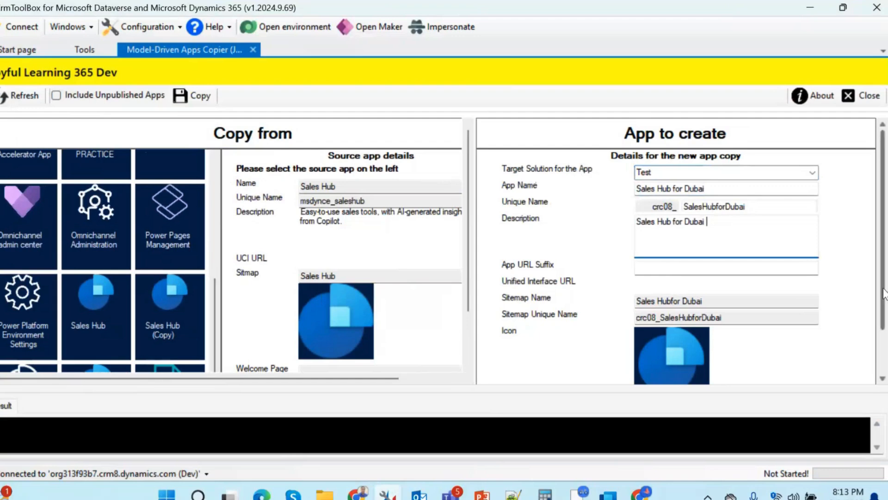
scroll(883, 293, down, 3)
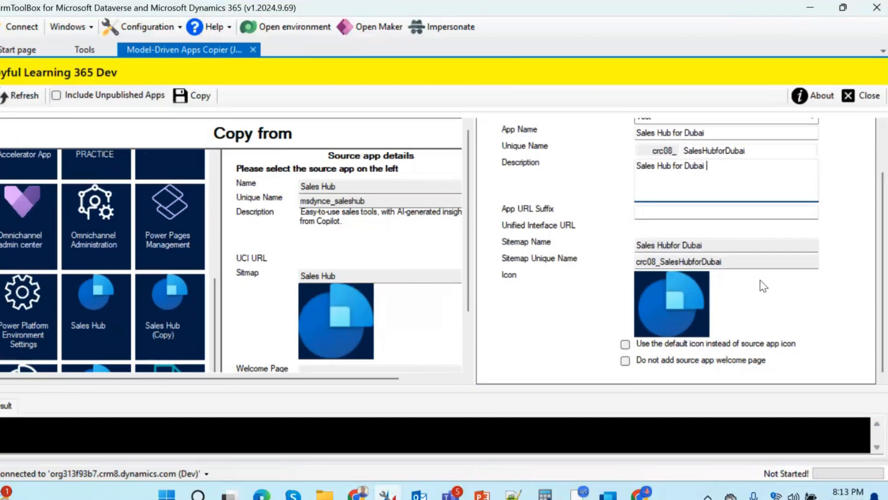
click(625, 343)
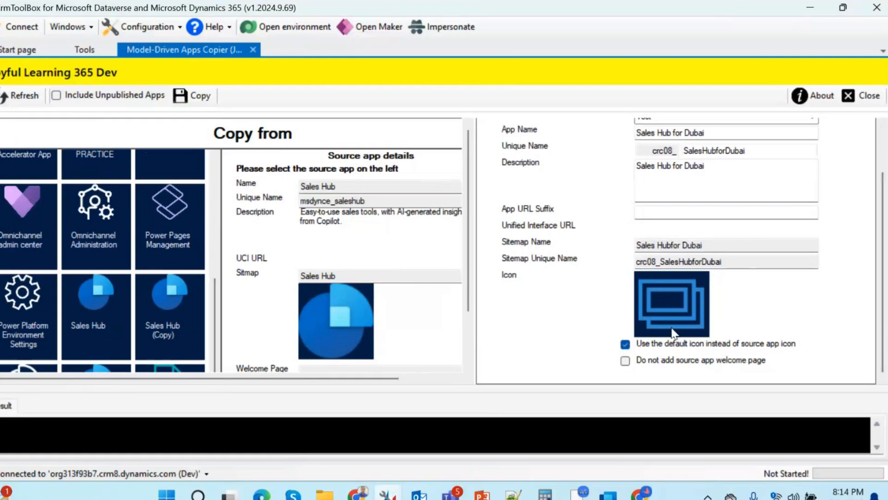
click(625, 345)
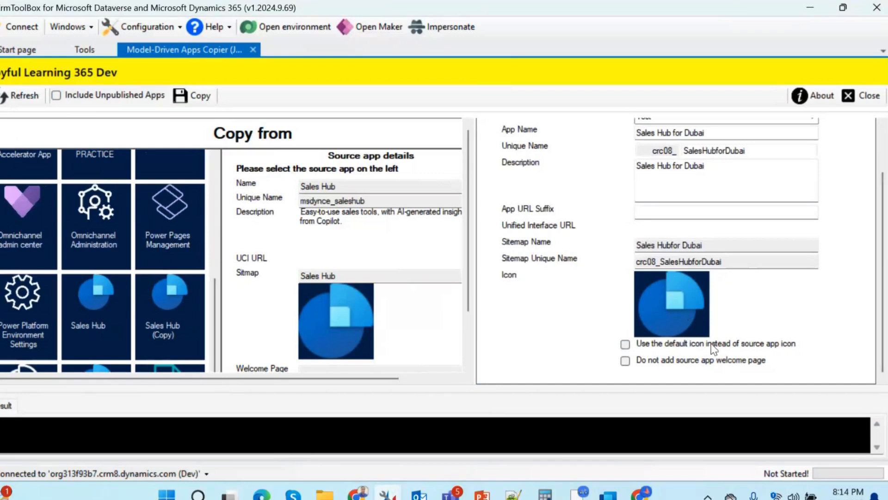
Step: Copy the app into the Test solution, confirming to proceed without an app URL
click(106, 424)
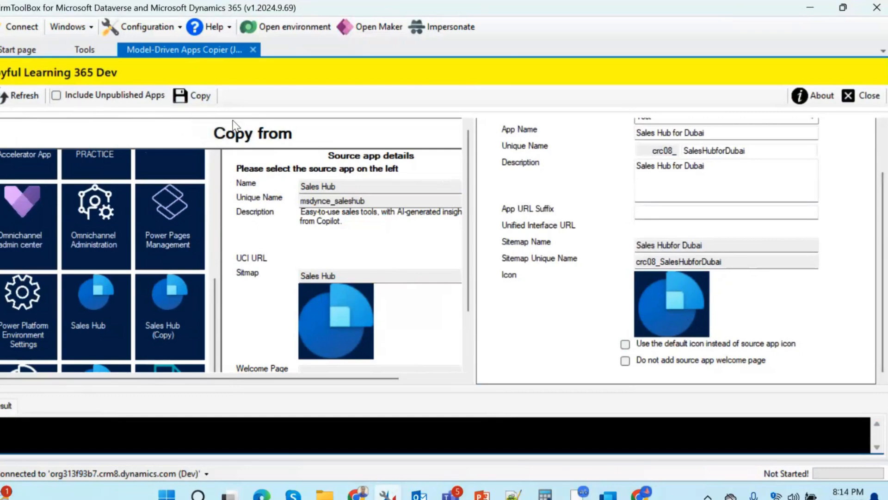
click(203, 102)
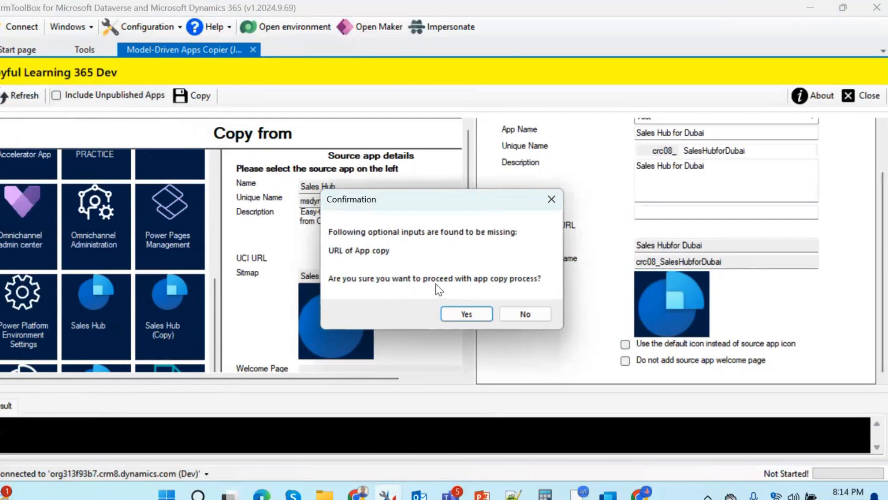
click(465, 315)
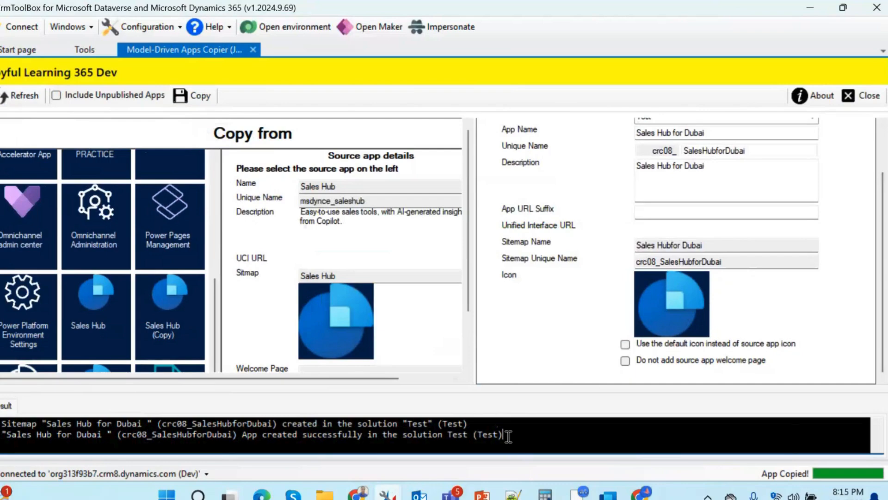
mouse_move(640, 493)
mouse_move(356, 492)
mouse_move(409, 462)
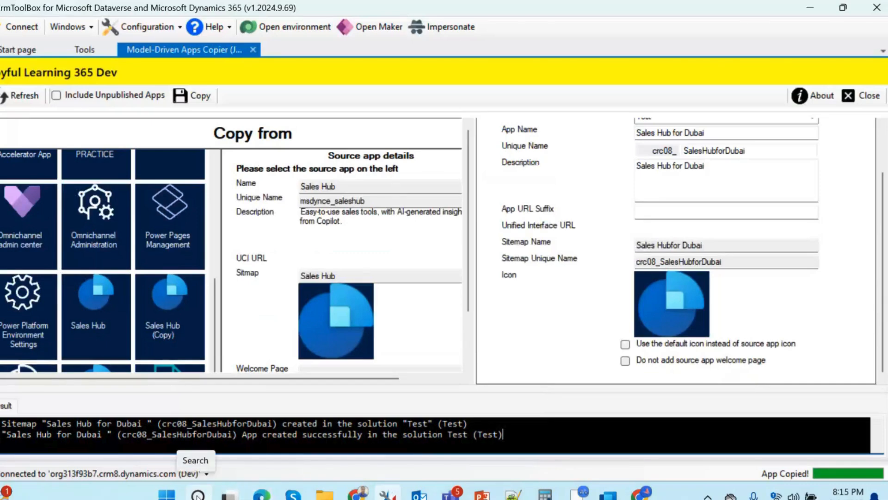
Step: Open Google Chrome with the Joyful Learning 365 profile
click(198, 494)
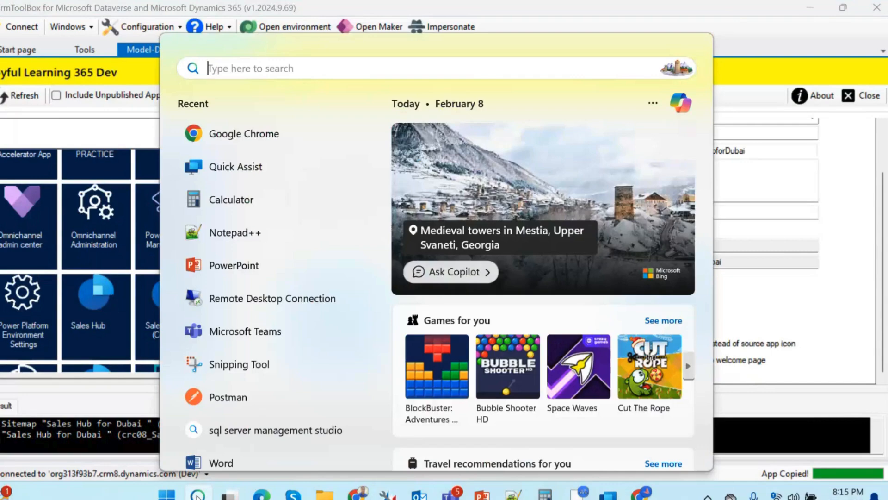
text(CHR)
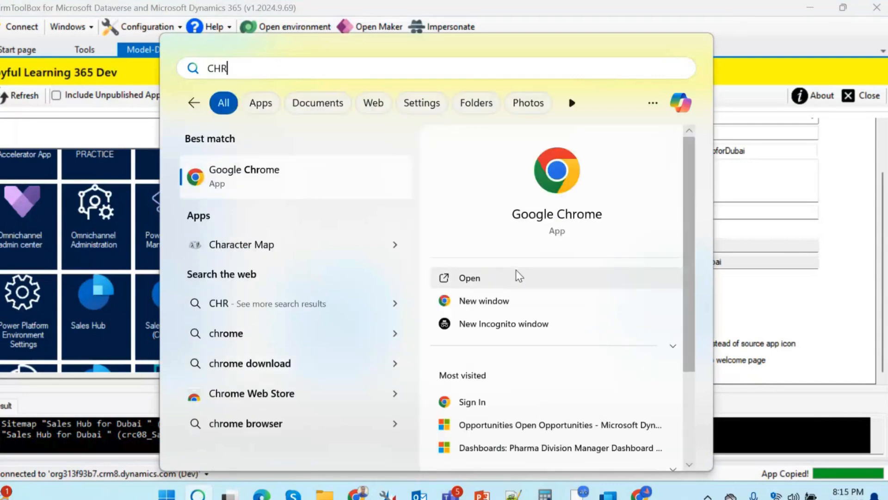
click(521, 279)
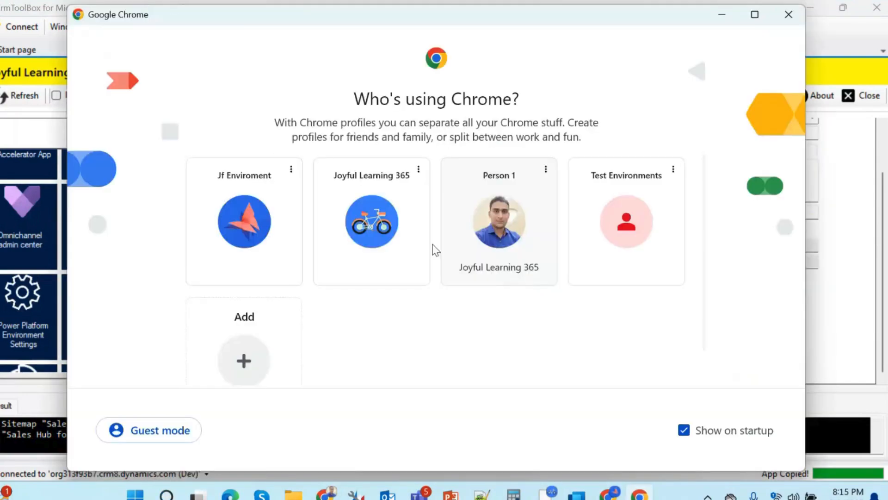
click(402, 246)
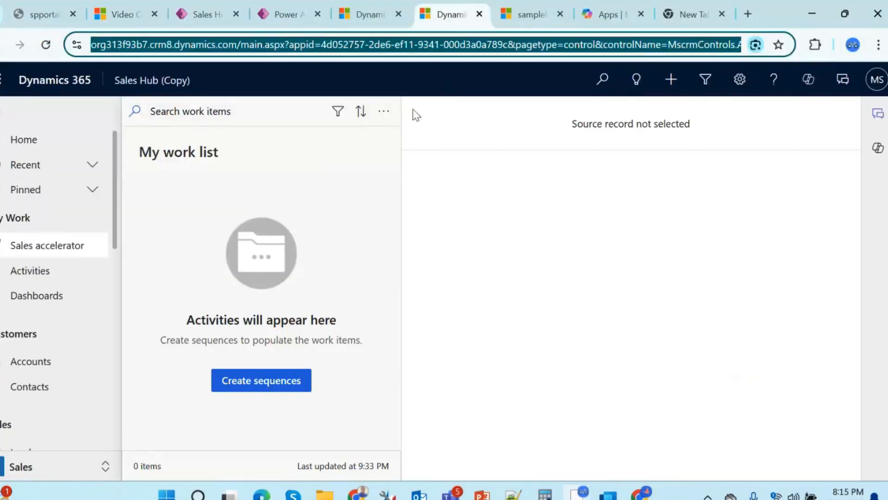
Step: Reload the Power Apps home page and review the apps list for the new Sales Hub for Dubai app
click(284, 7)
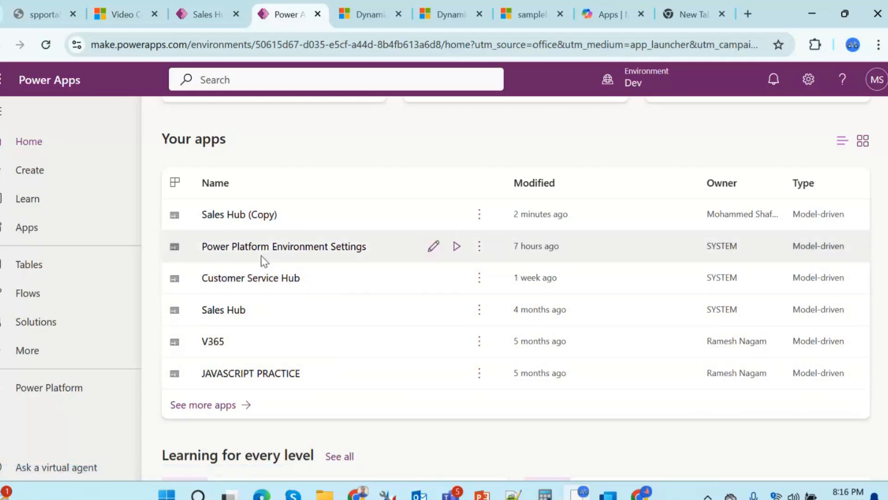
click(47, 46)
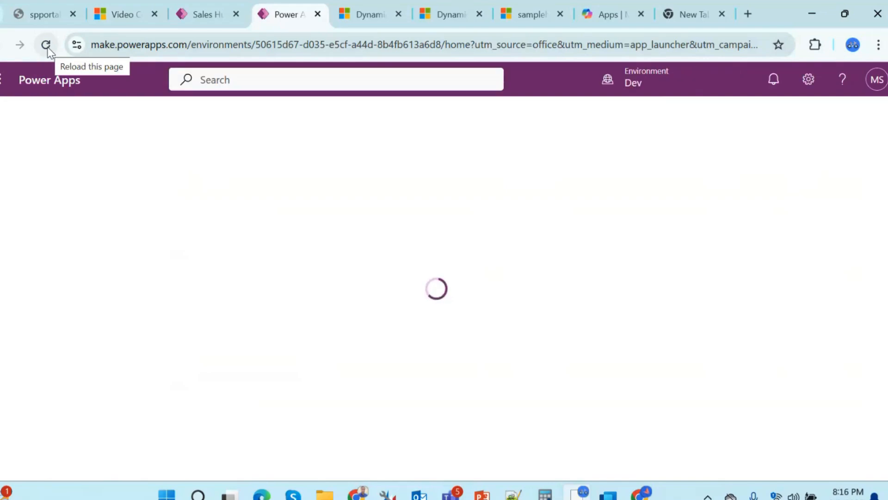
click(667, 81)
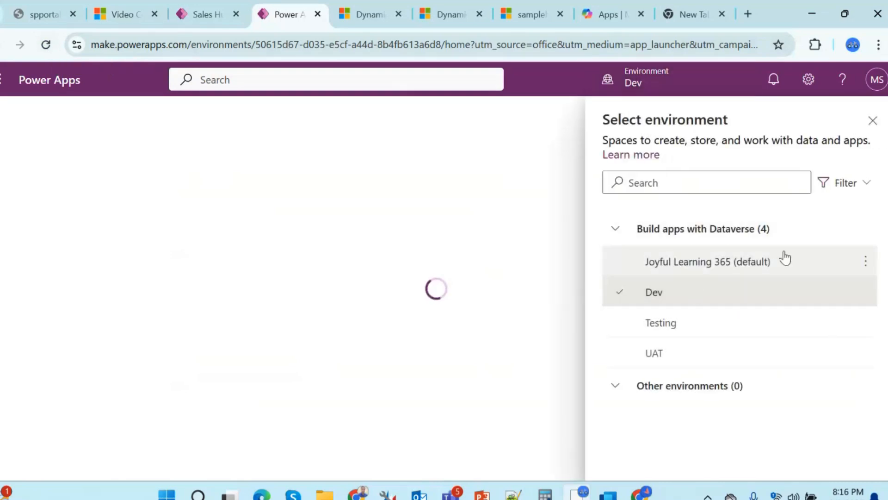
click(872, 120)
scroll(832, 311, down, 5)
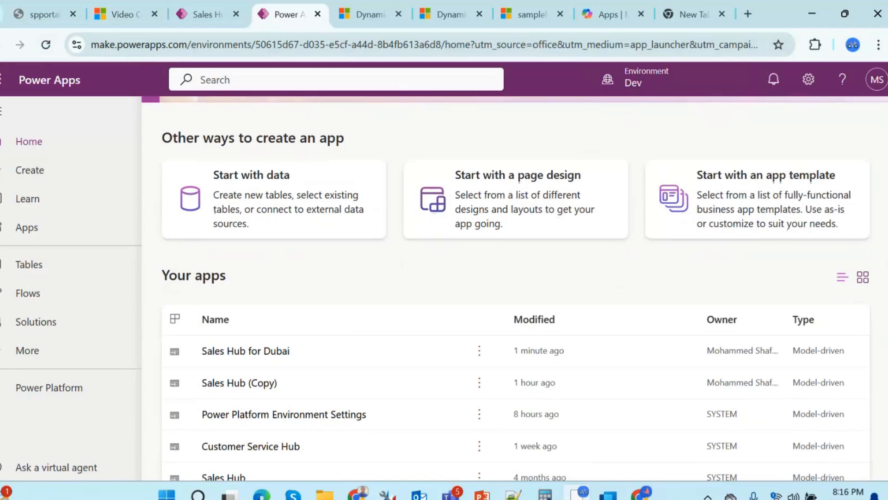
scroll(872, 309, down, 1)
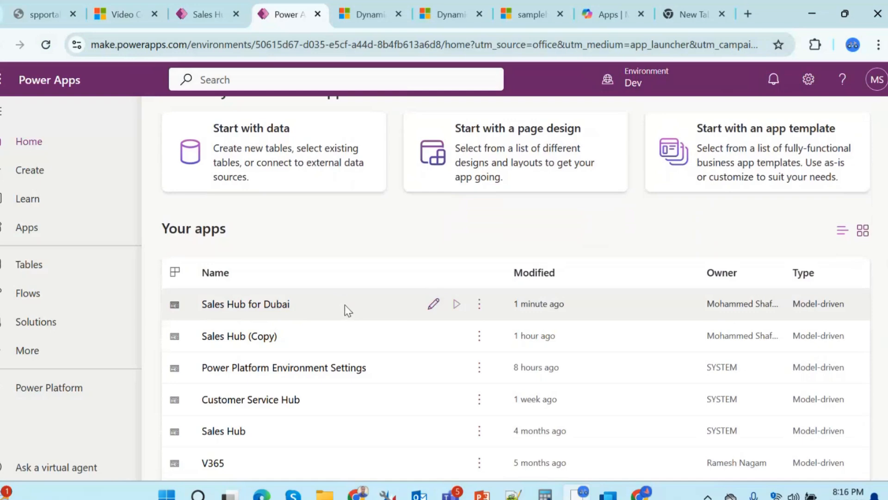
Step: Open Sales Hub for Dubai in the app designer, assigning unique IDs to duplicate navigation items, and publish it
click(433, 307)
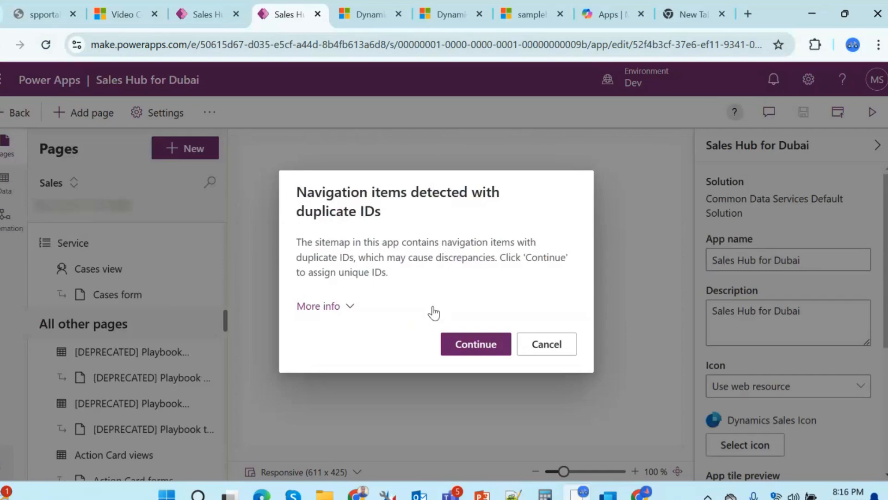
click(472, 347)
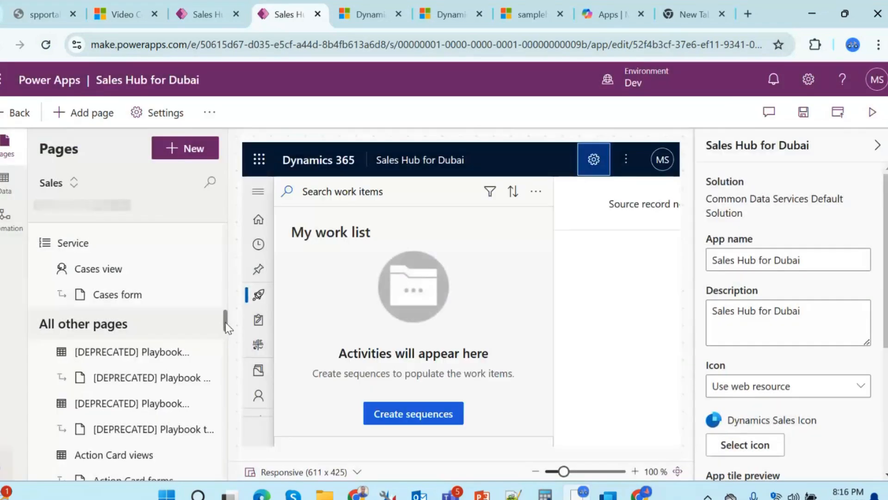
scroll(226, 338, down, 2)
scroll(230, 346, down, 5)
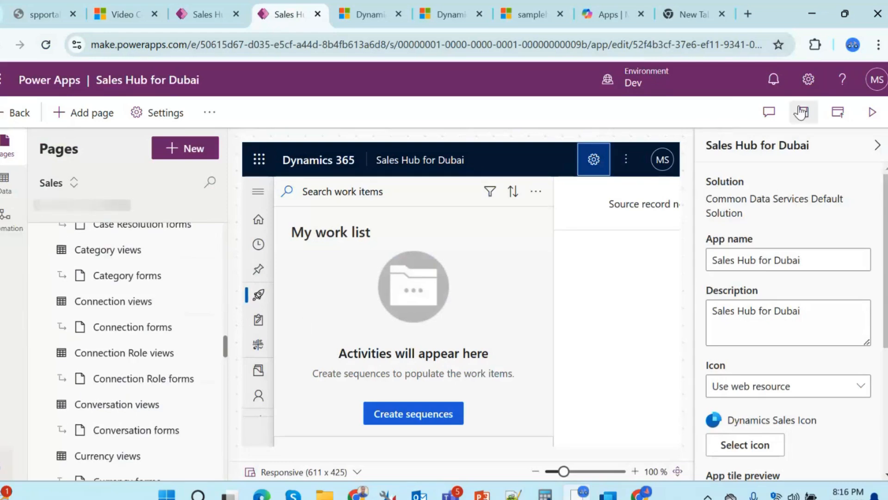
click(832, 114)
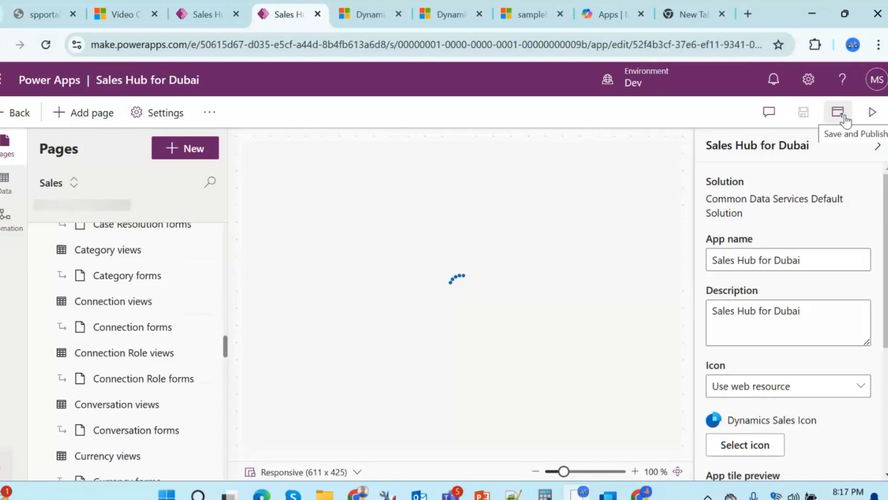
Step: Play Sales Hub for Dubai and compare its app ID in the address bar with the original Sales Hub app ID
click(871, 113)
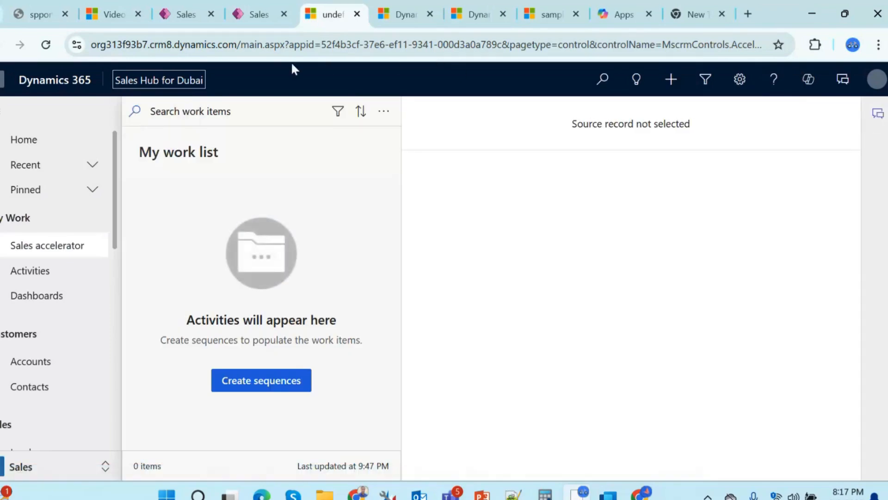
click(178, 49)
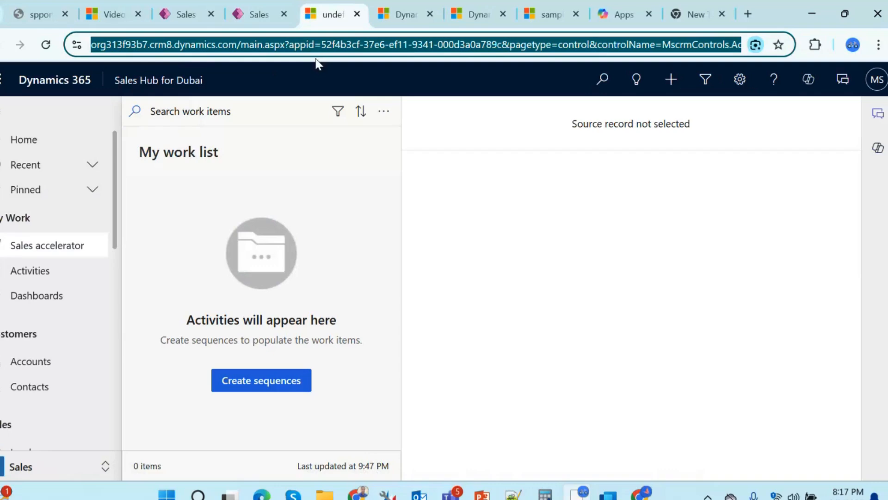
click(322, 46)
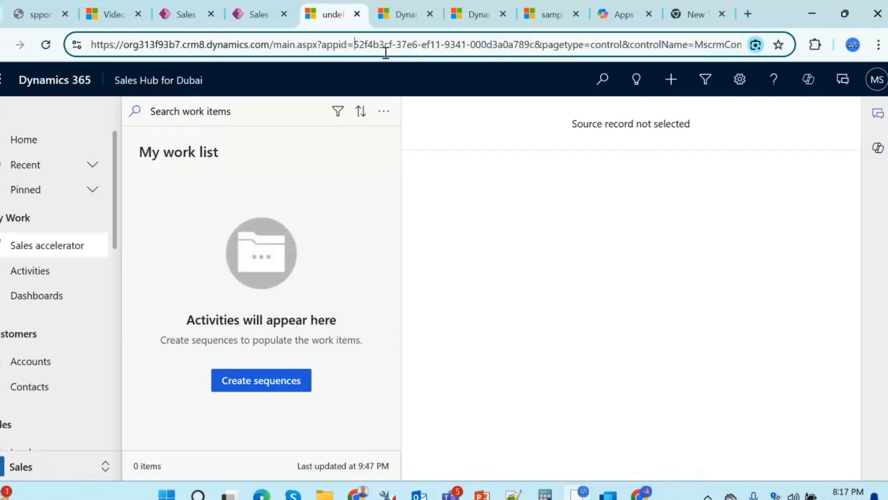
drag(354, 45, 533, 51)
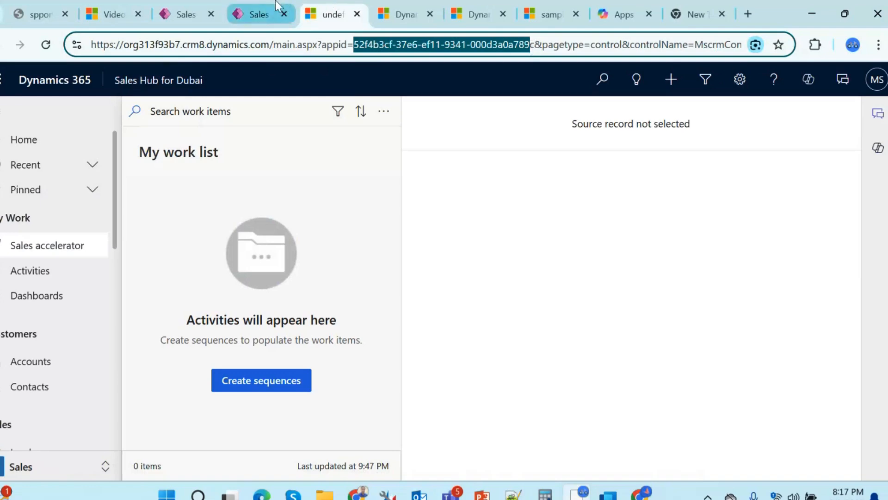
click(406, 14)
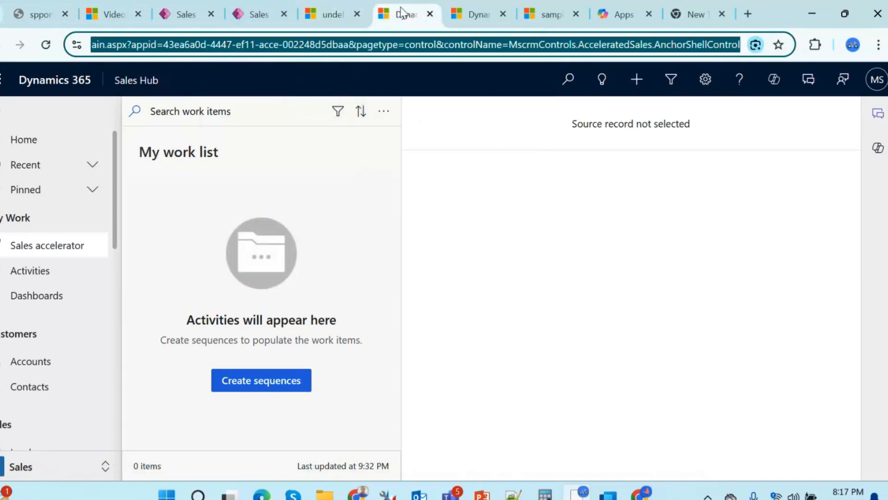
click(158, 51)
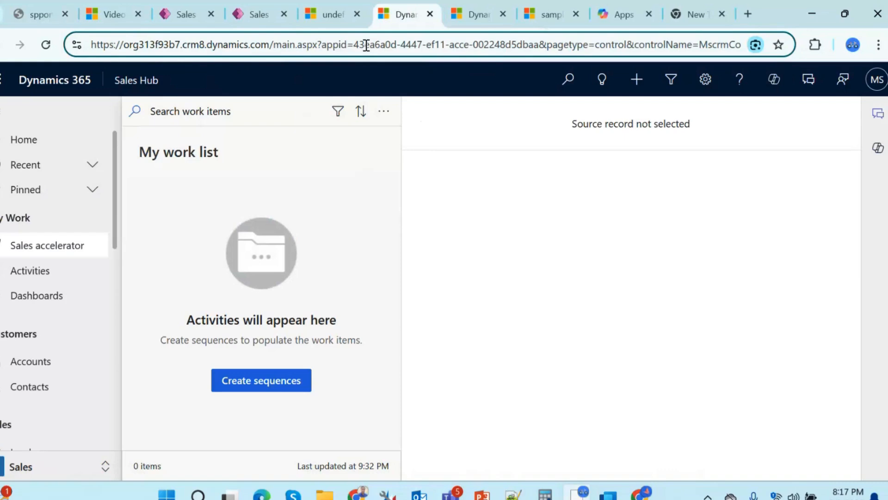
drag(354, 45, 533, 44)
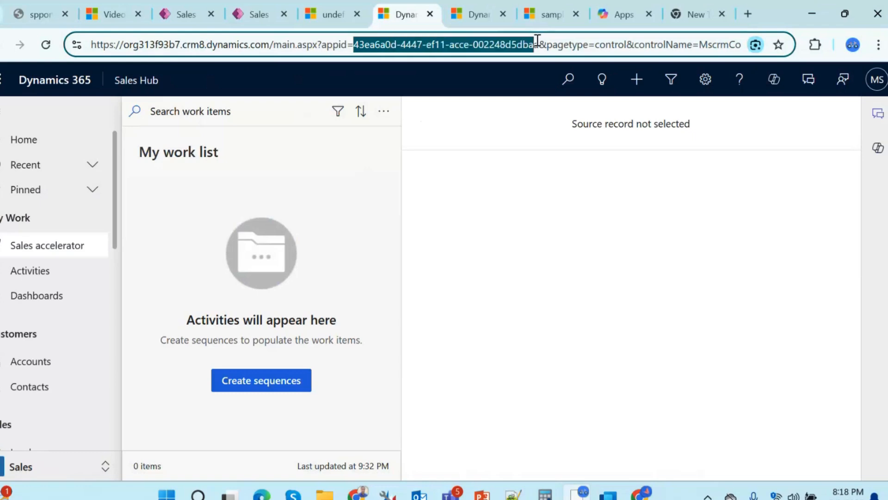
click(326, 16)
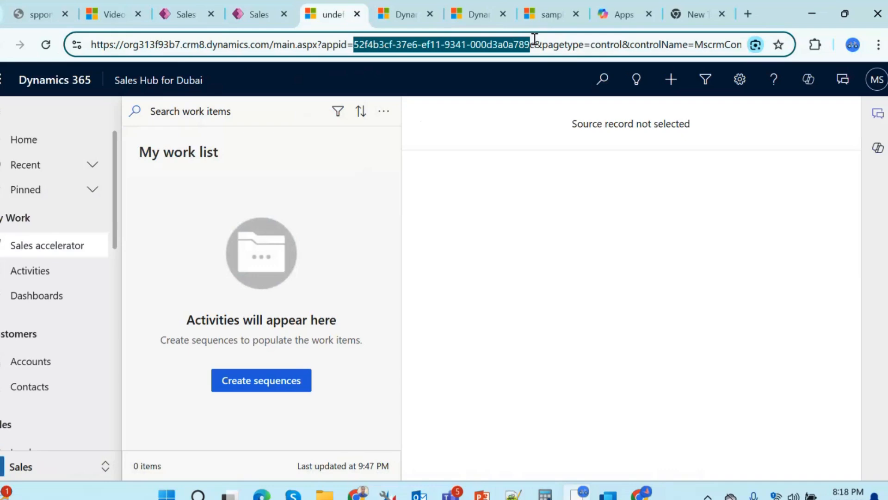
Step: Open the Leads list in Sales Hub for Dubai and dismiss the view tip
drag(117, 218, 109, 281)
click(71, 302)
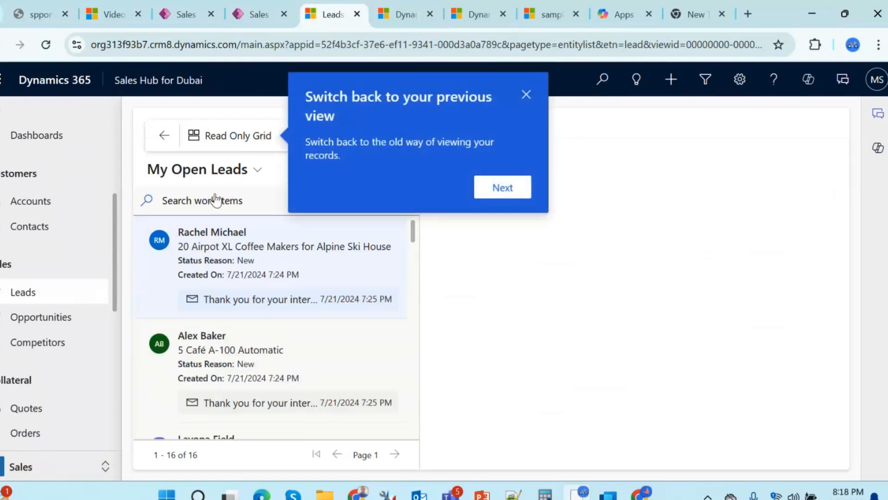
click(526, 95)
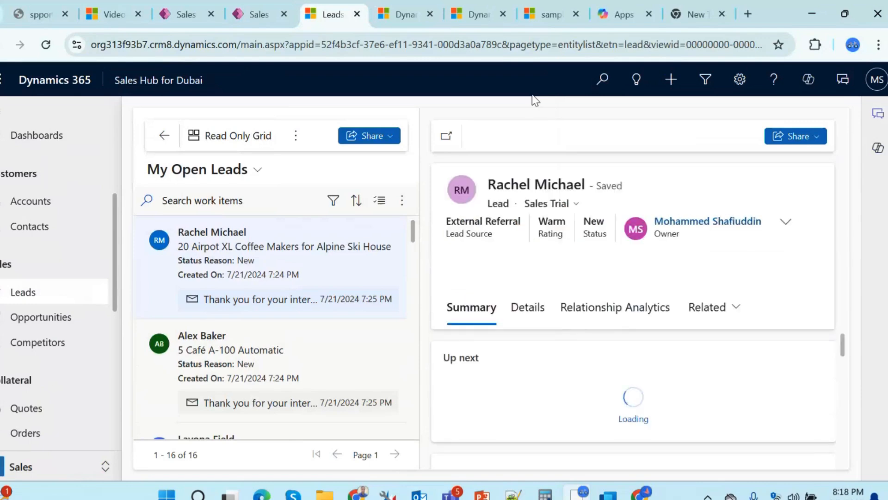